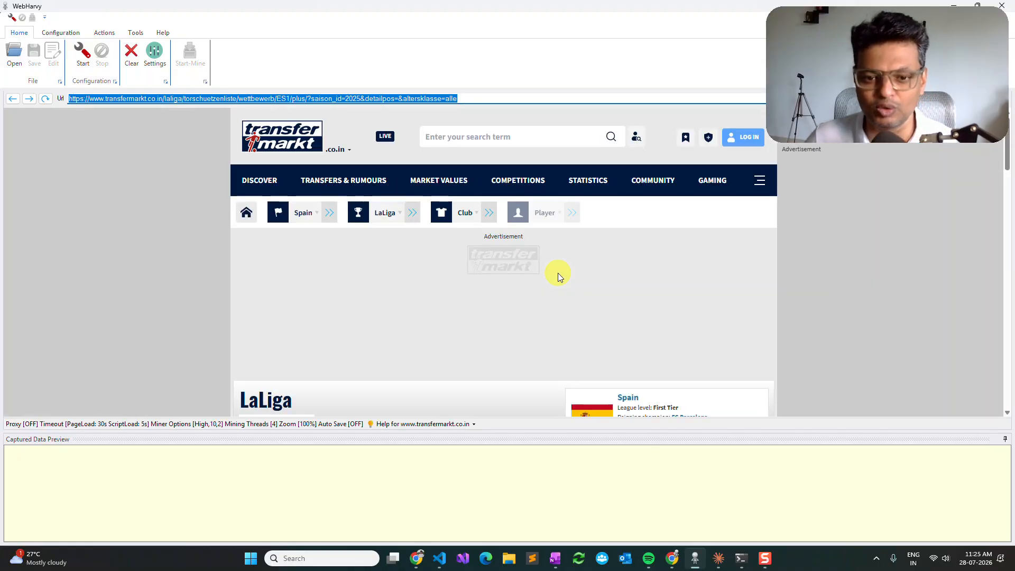
# Step: Examine the LaLiga 25/26 goalscorers page, including its filters, player table and page links
pyautogui.scroll(-3, 557, 273)
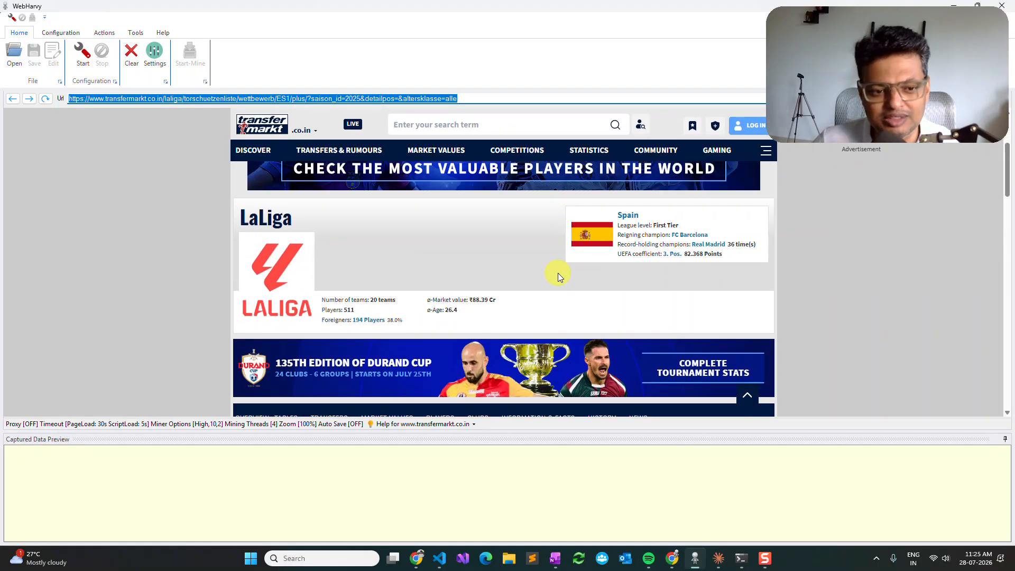
pyautogui.scroll(-5, 557, 273)
pyautogui.scroll(-5, 558, 273)
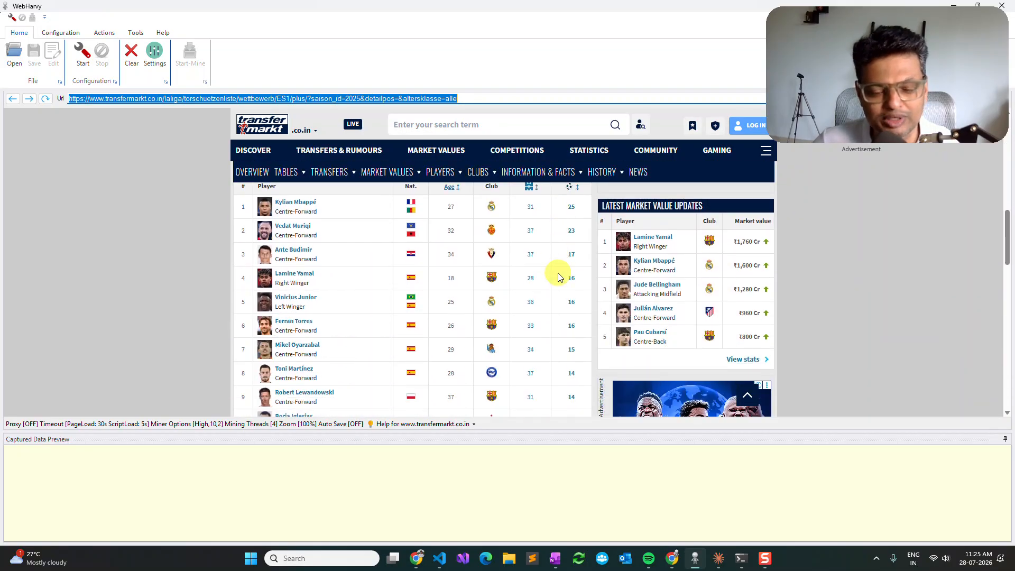
pyautogui.scroll(5, 557, 273)
pyautogui.moveTo(557, 273)
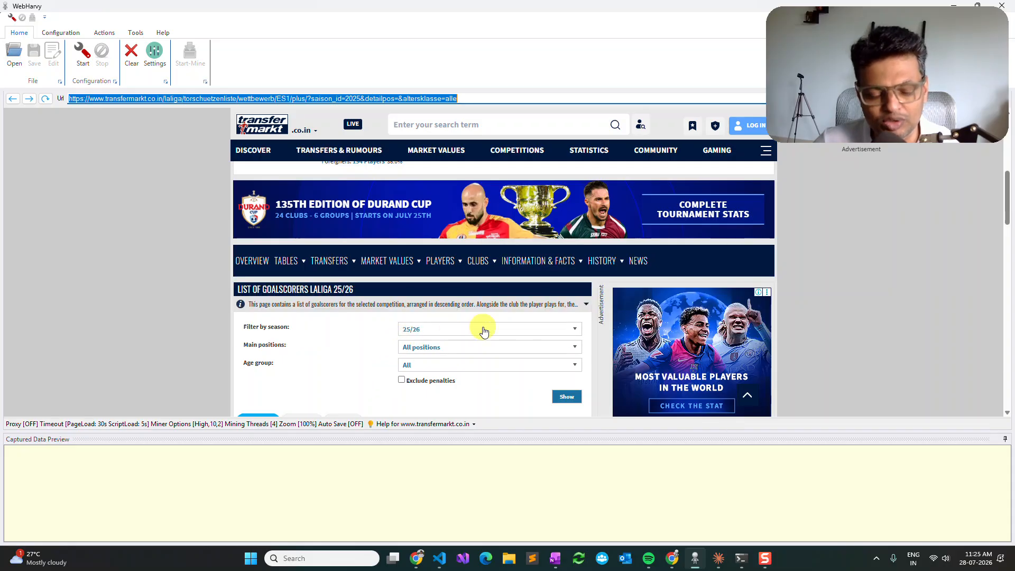
pyautogui.scroll(-3, 483, 331)
pyautogui.scroll(5, 483, 331)
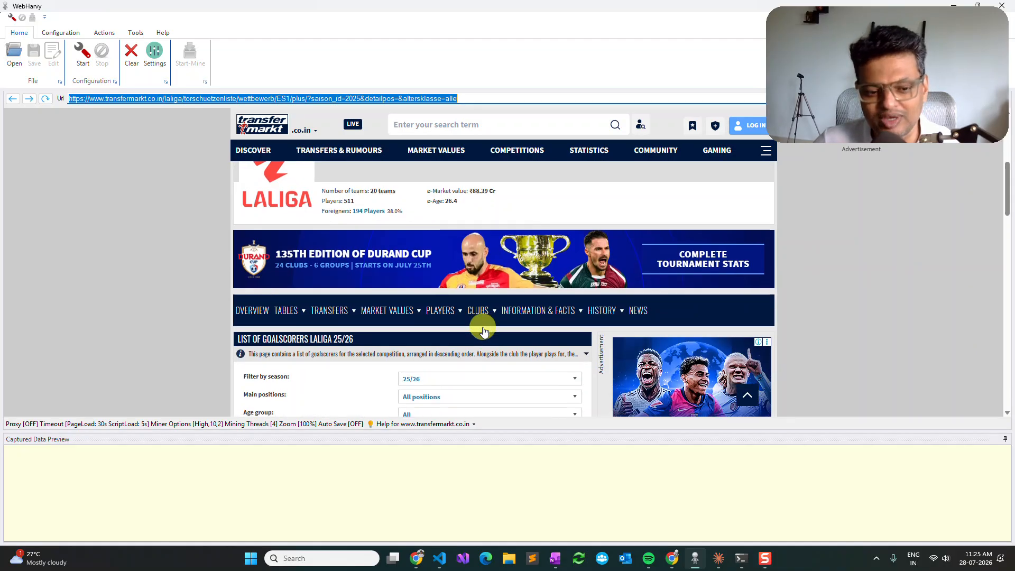
pyautogui.scroll(-3, 482, 331)
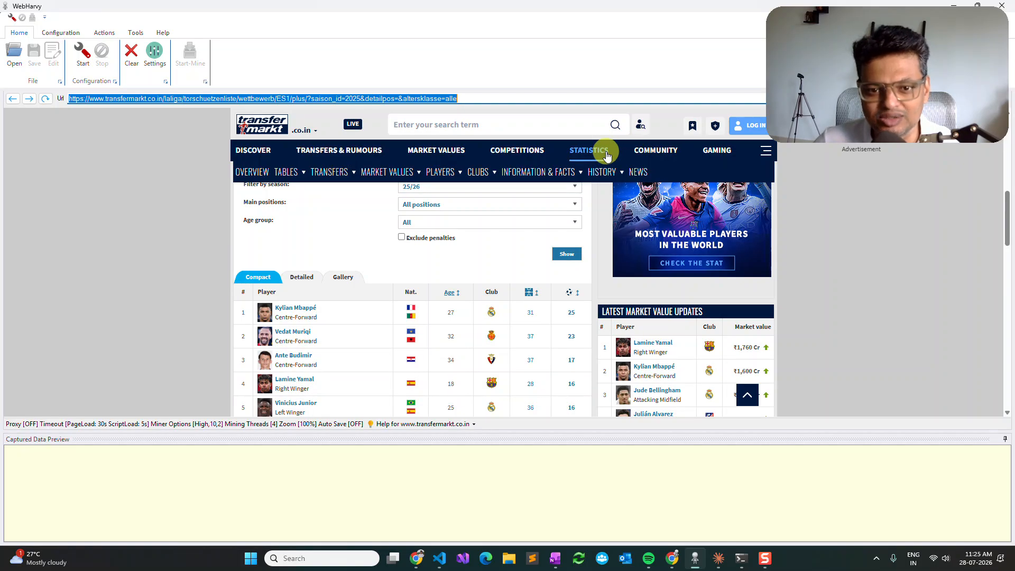
pyautogui.scroll(3, 550, 273)
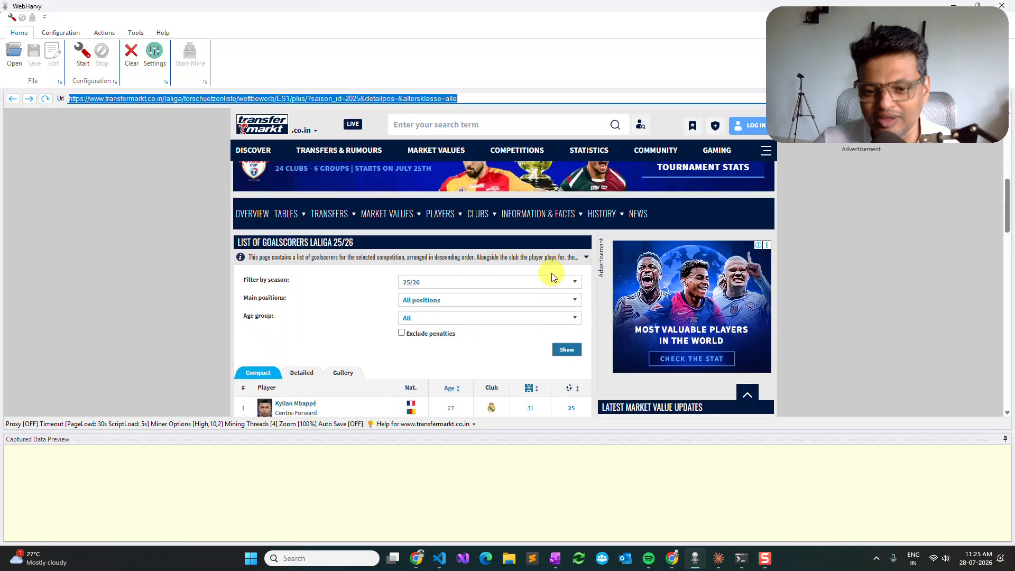
pyautogui.scroll(-3, 551, 273)
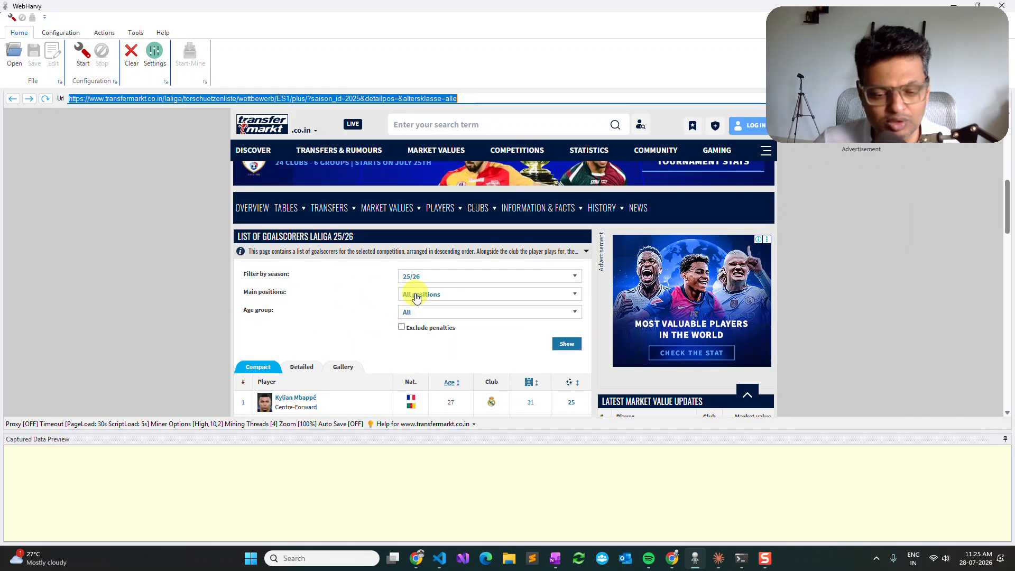
pyautogui.scroll(-3, 474, 312)
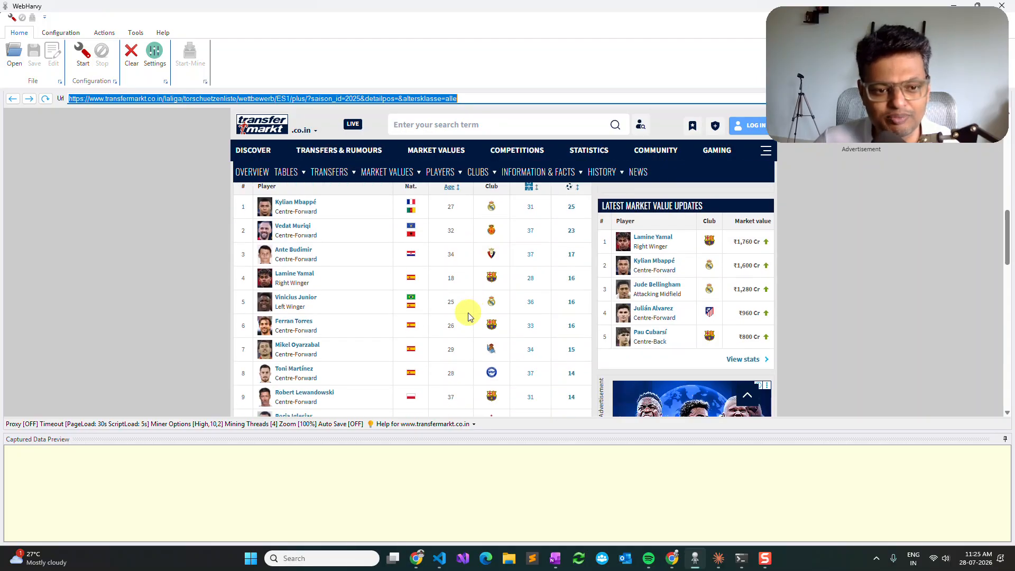
pyautogui.scroll(-3, 330, 307)
pyautogui.scroll(-5, 336, 309)
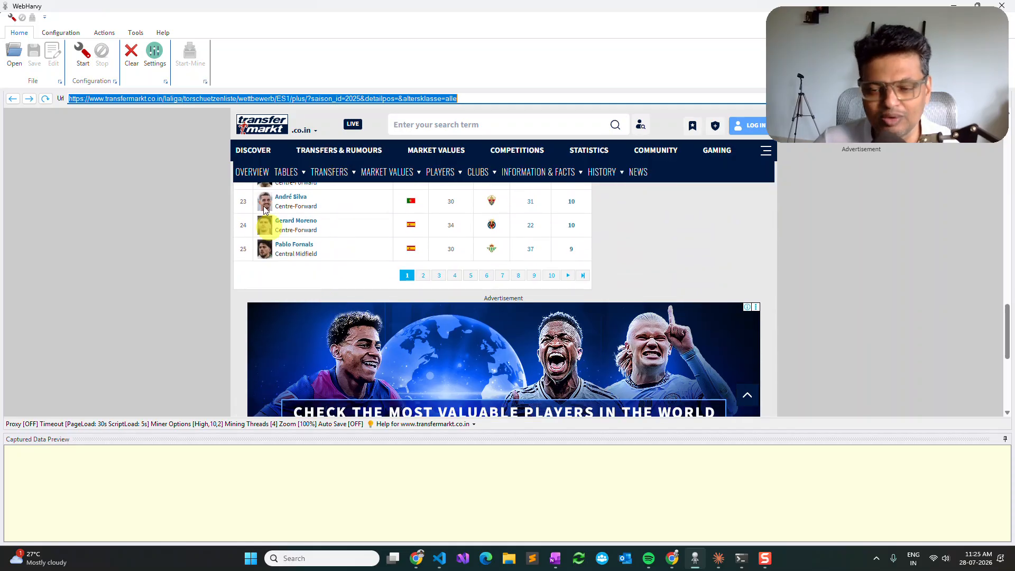
# Step: Start a scraping configuration and set the page 2 link below the goalscorer table as the next-page link
pyautogui.click(87, 64)
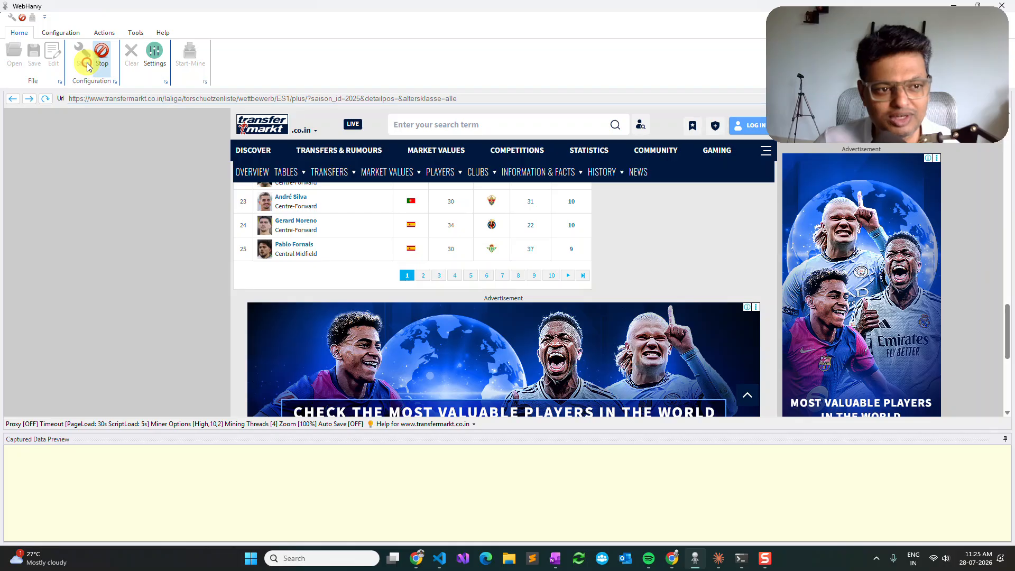
pyautogui.click(424, 283)
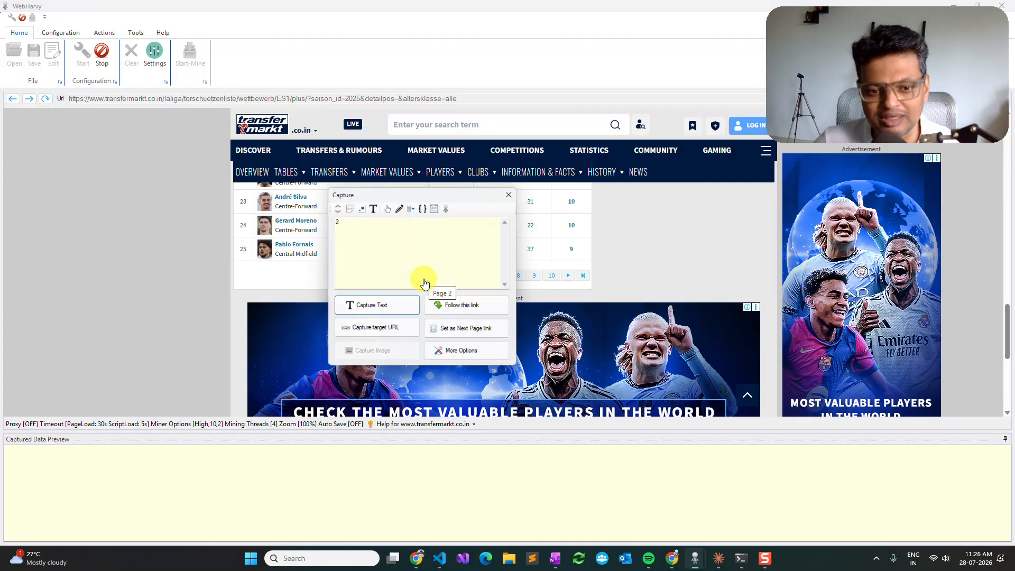
pyautogui.click(474, 332)
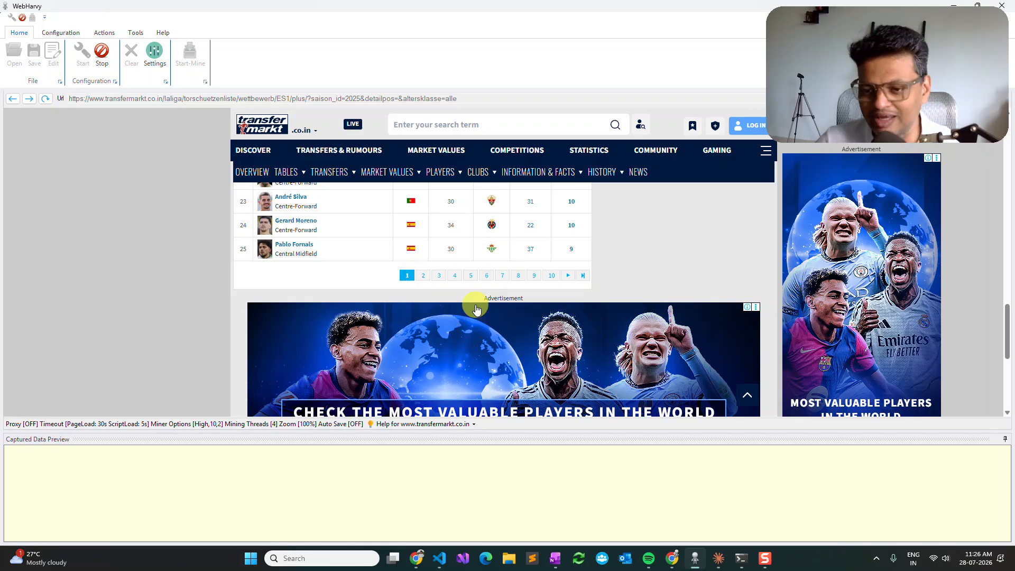
# Step: Capture the player names from the first goalscorer row as "Name" and widen that preview column to show full names
pyautogui.scroll(15, 476, 309)
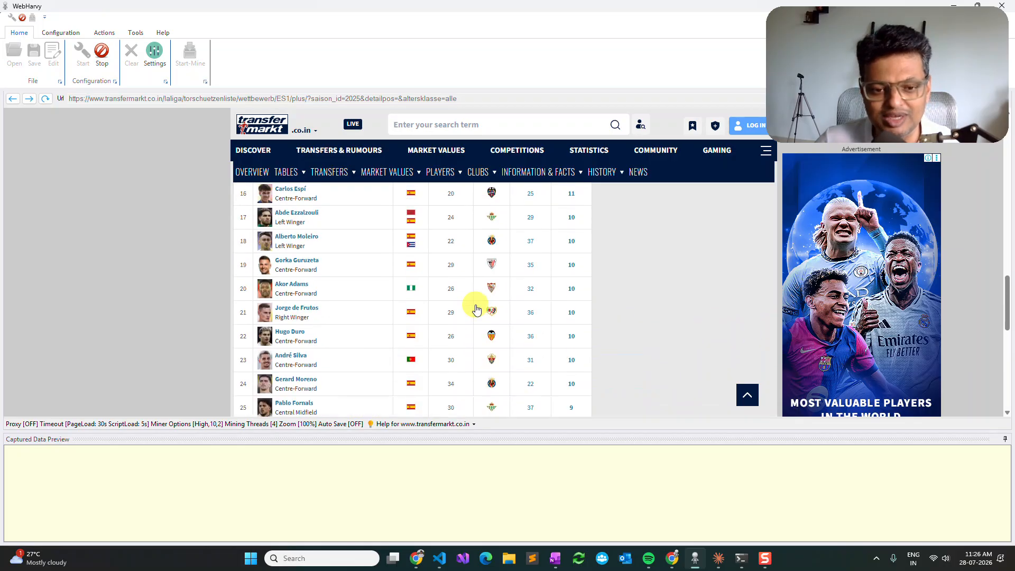
pyautogui.scroll(-3, 477, 309)
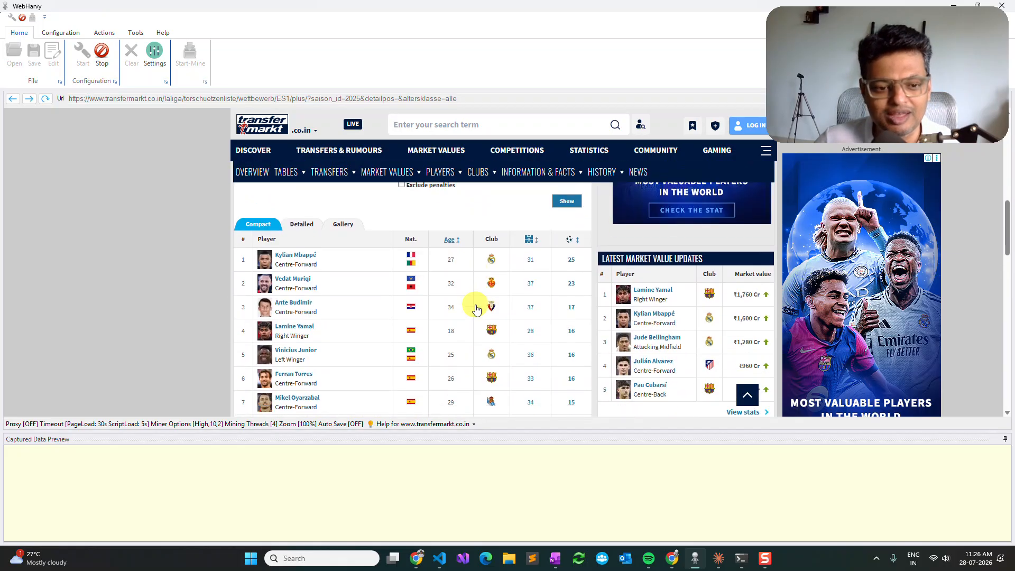
pyautogui.click(295, 256)
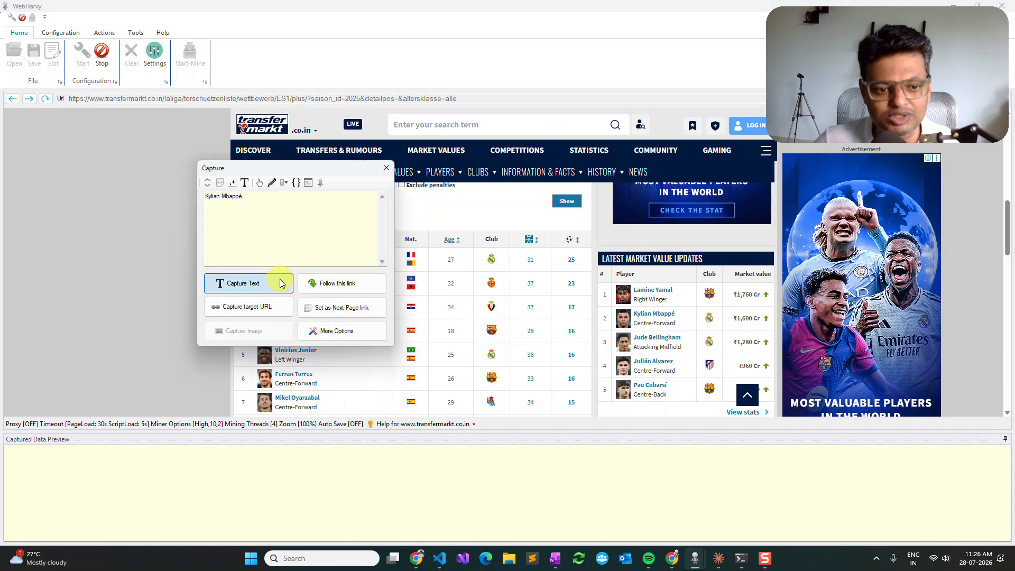
pyautogui.click(280, 282)
pyautogui.write('Name')
pyautogui.click(286, 273)
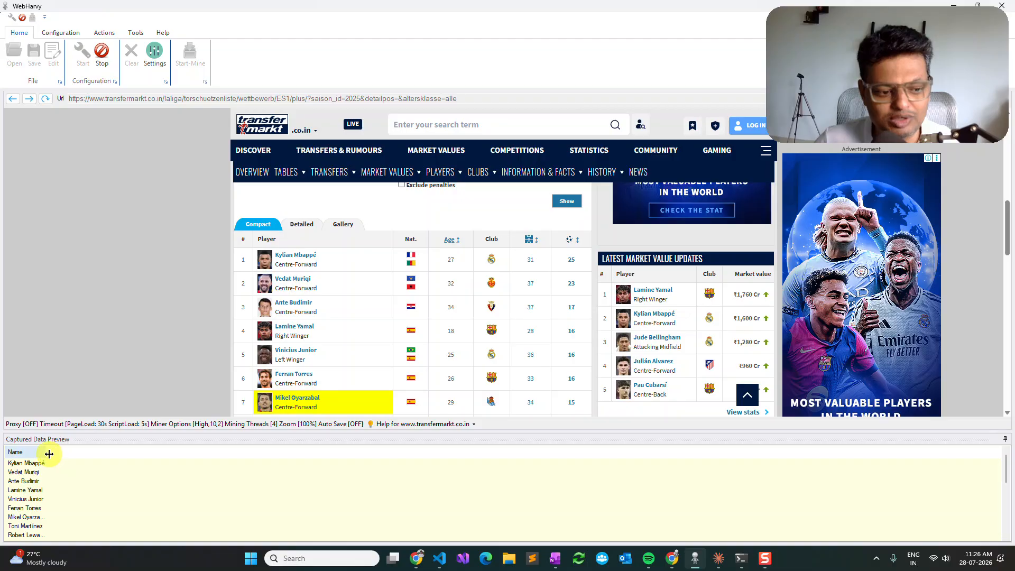
pyautogui.moveTo(47, 452); pyautogui.dragTo(73, 452)
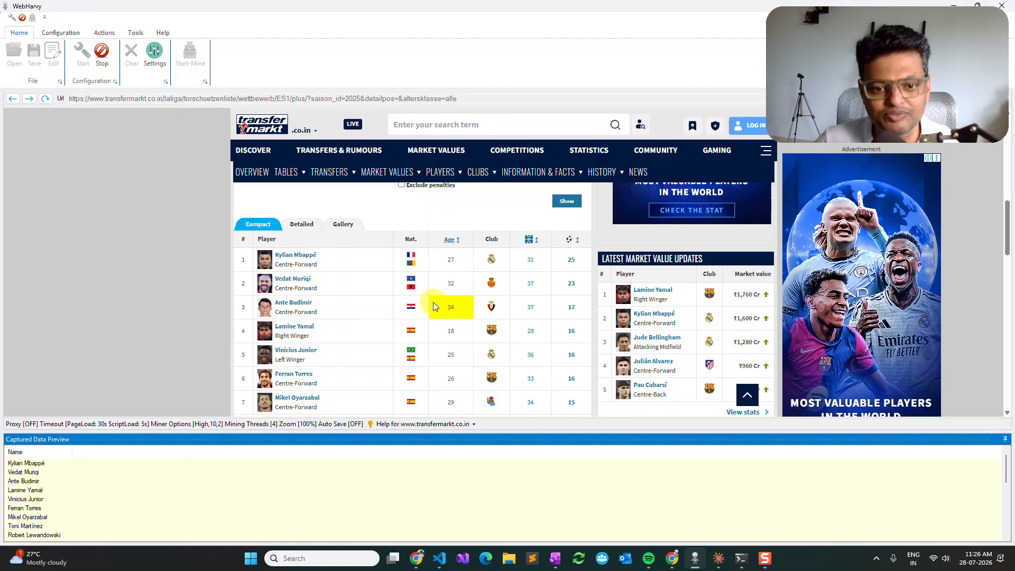
# Step: Capture the playing position text under the first player's name as "Position"
pyautogui.click(306, 268)
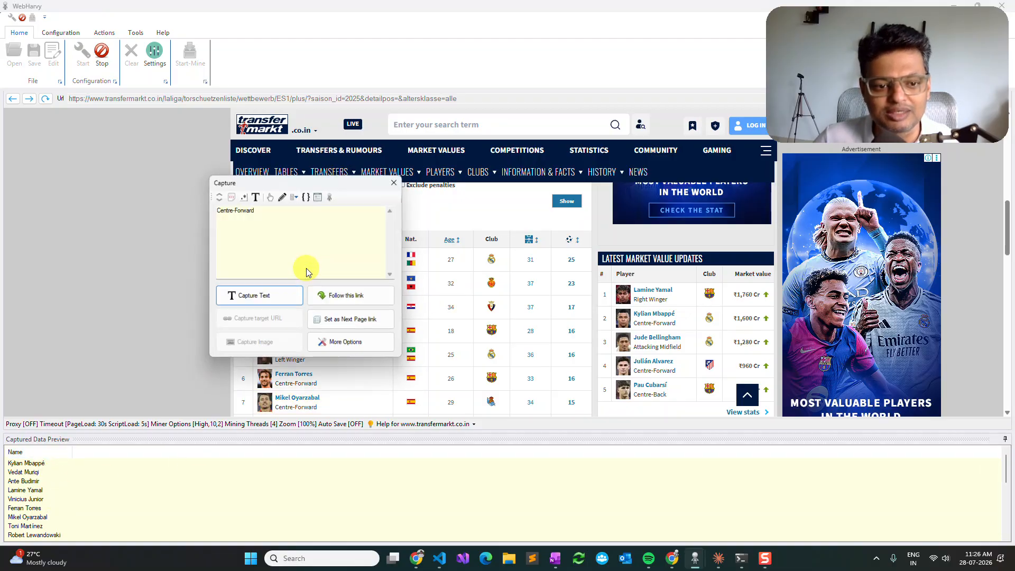
pyautogui.click(284, 294)
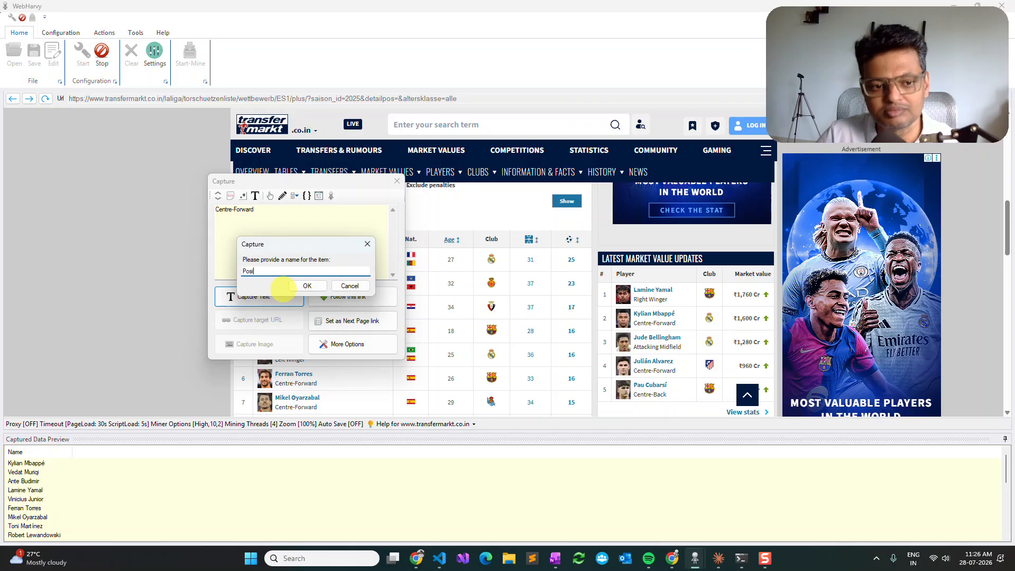
pyautogui.write('Position')
pyautogui.press('Return')
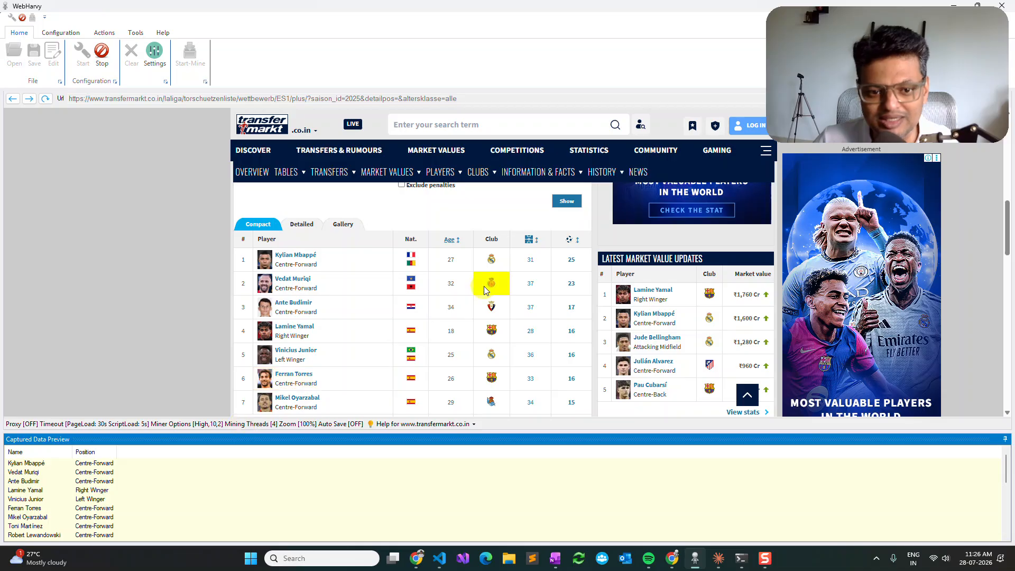
# Step: Capture the first player's age text from the goalscorer table as "Age"
pyautogui.click(461, 267)
pyautogui.click(430, 301)
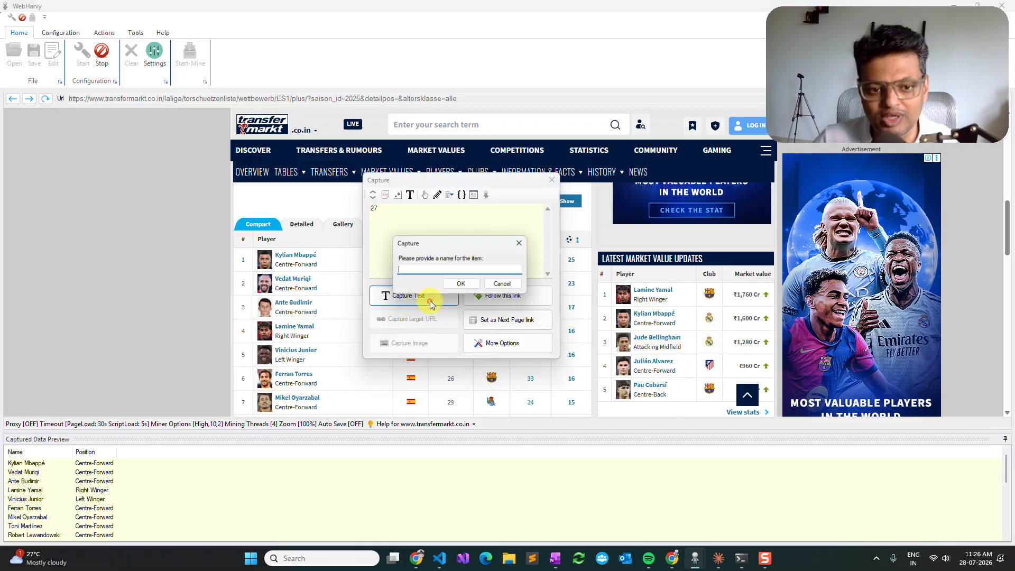
pyautogui.write('Age')
pyautogui.press('Return')
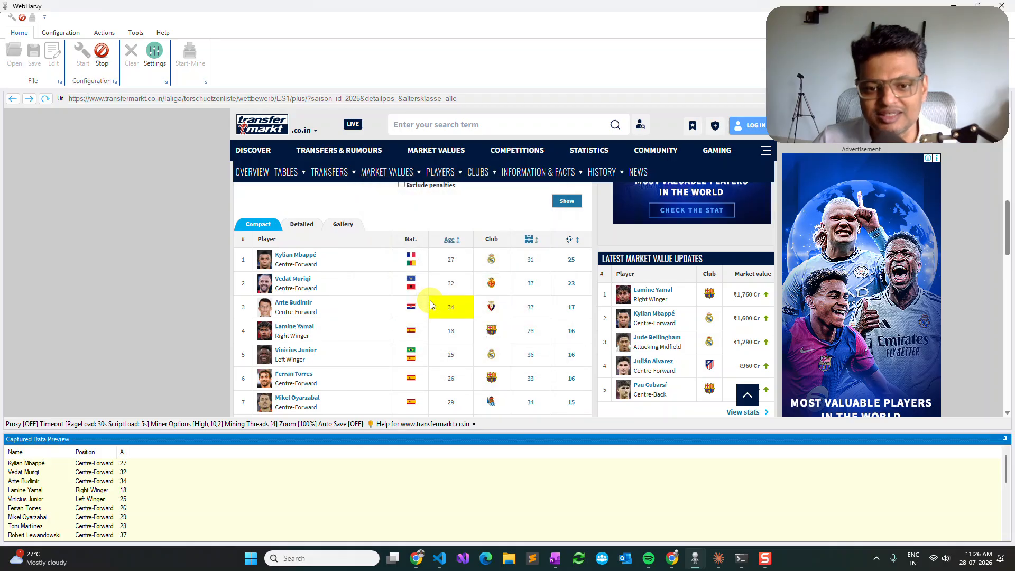
# Step: Capture the first player's goal count in the table's last column as "Goals"
pyautogui.click(572, 266)
pyautogui.click(537, 291)
pyautogui.write('G')
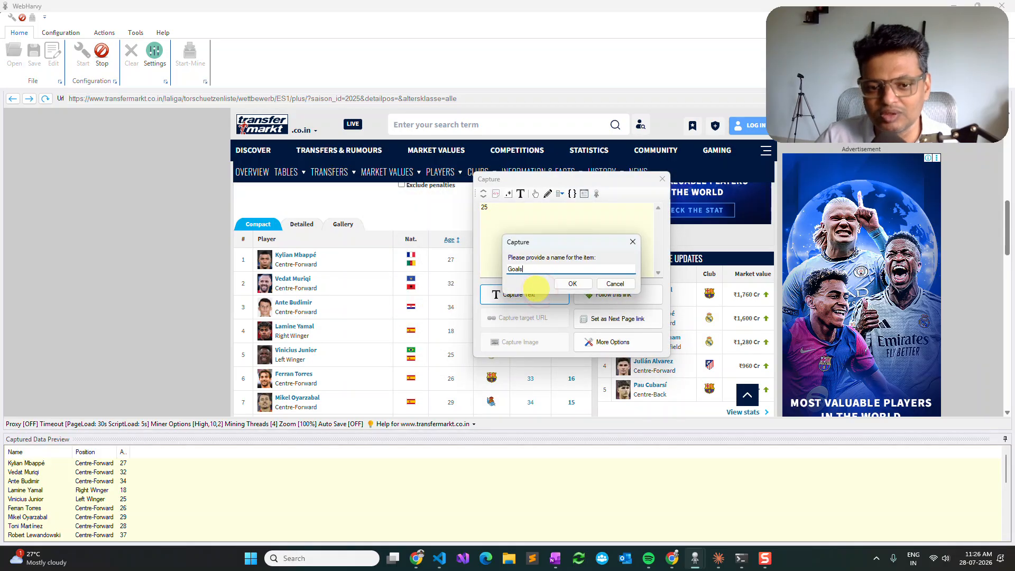
pyautogui.write('oals')
pyautogui.press('Return')
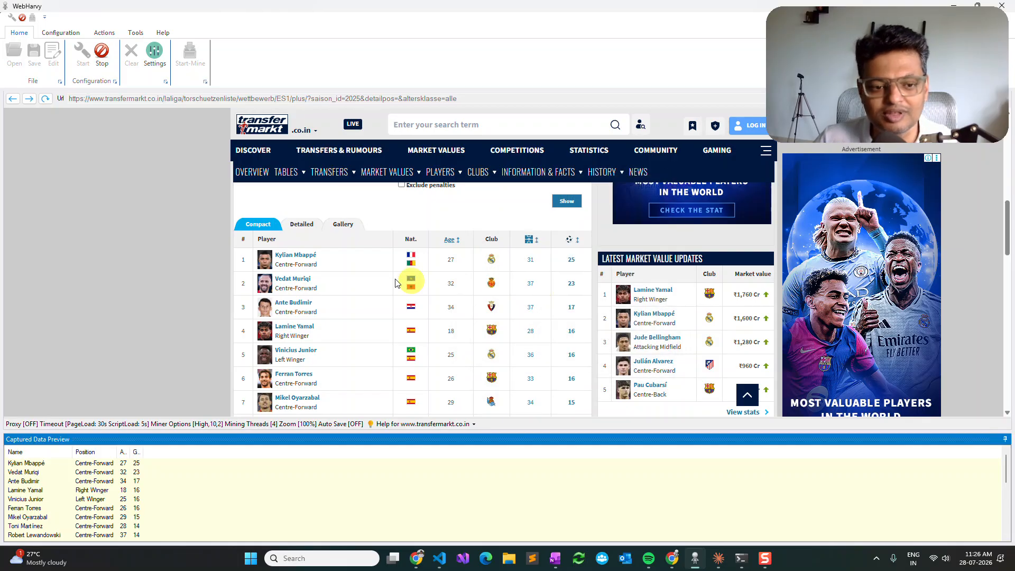
# Step: Follow the first player's link to the profile page and capture the club name in the header as "Club"
pyautogui.click(309, 261)
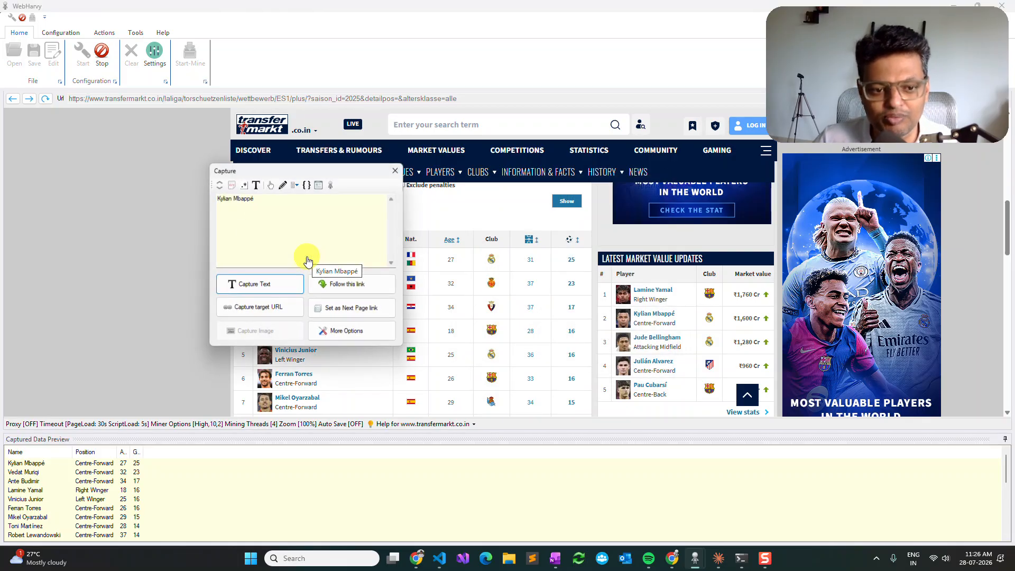
pyautogui.click(352, 290)
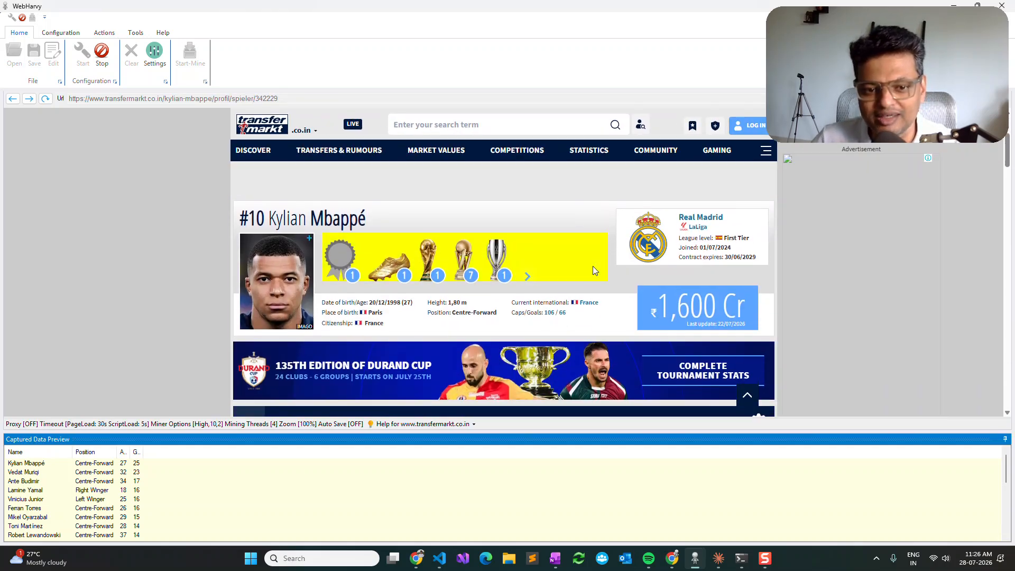
pyautogui.click(693, 218)
pyautogui.click(658, 248)
pyautogui.write('Club')
pyautogui.press('Return')
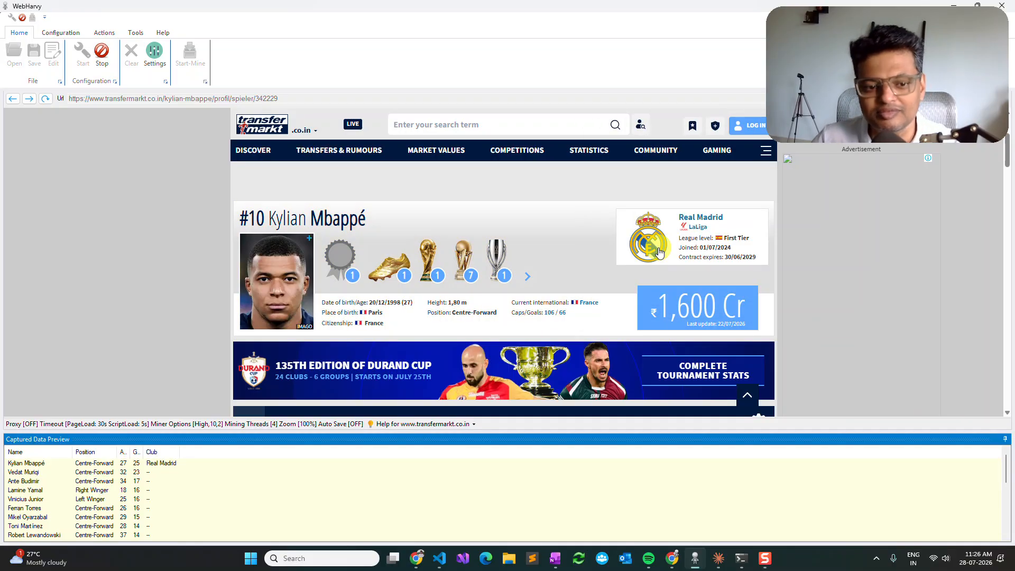
# Step: Capture the text following the "Name in home country" heading in Player Data, keeping the suggested field name
pyautogui.scroll(-1, 460, 288)
pyautogui.scroll(-7, 462, 291)
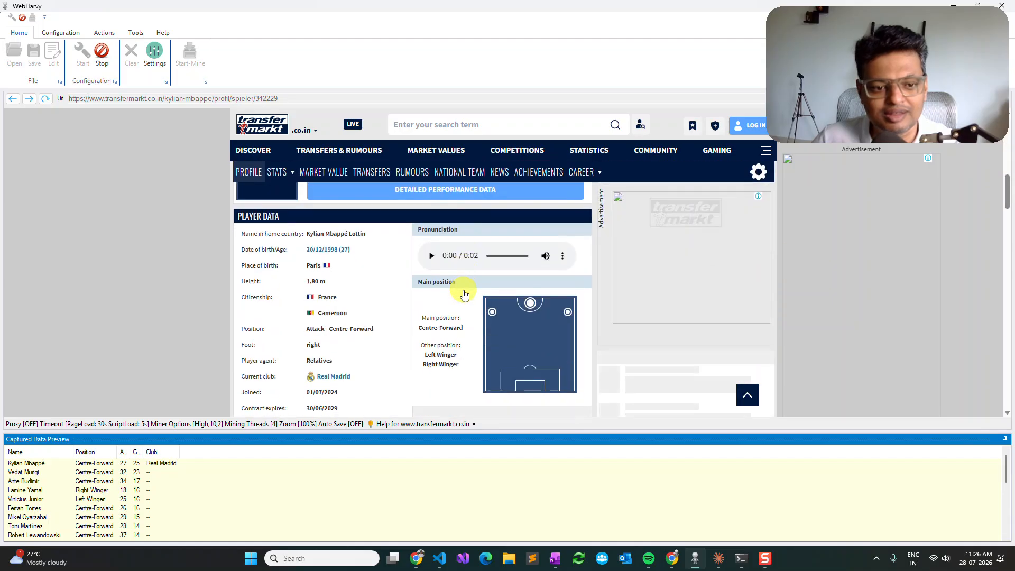
pyautogui.click(268, 237)
pyautogui.click(217, 164)
pyautogui.click(221, 265)
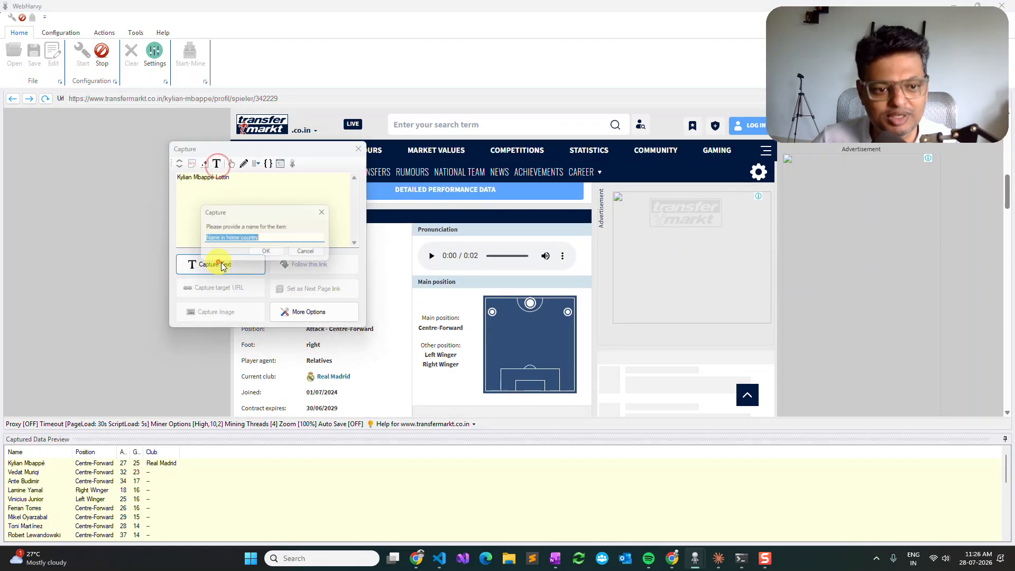
pyautogui.click(262, 251)
# Step: Capture the text following the "Date of birth/Age" heading in Player Data, keeping the suggested field name
pyautogui.click(259, 253)
pyautogui.click(209, 180)
pyautogui.click(204, 278)
pyautogui.click(254, 270)
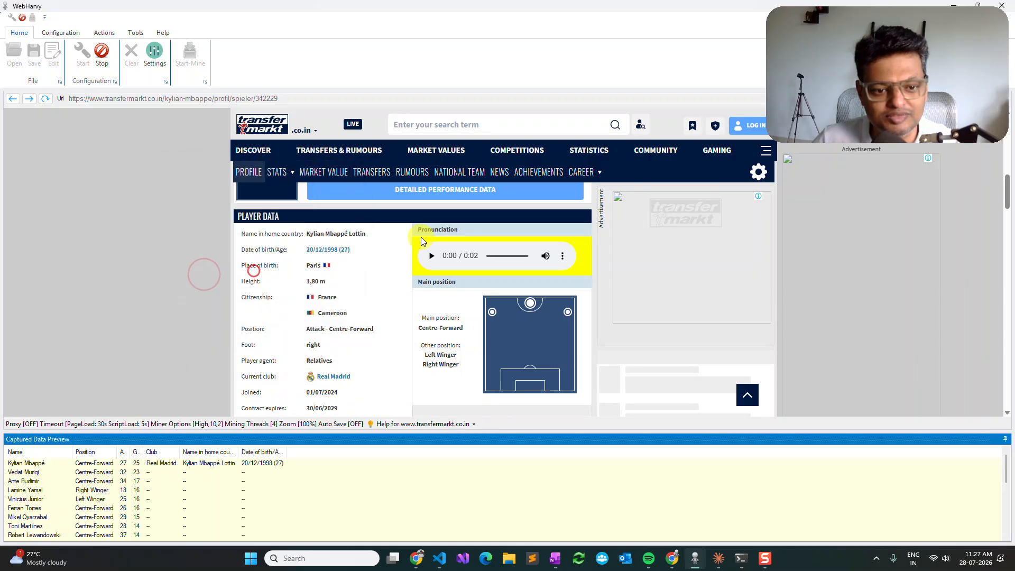
# Step: Capture the text following the "Citizenship" heading in Player Data as the "Citizenship" field
pyautogui.click(248, 296)
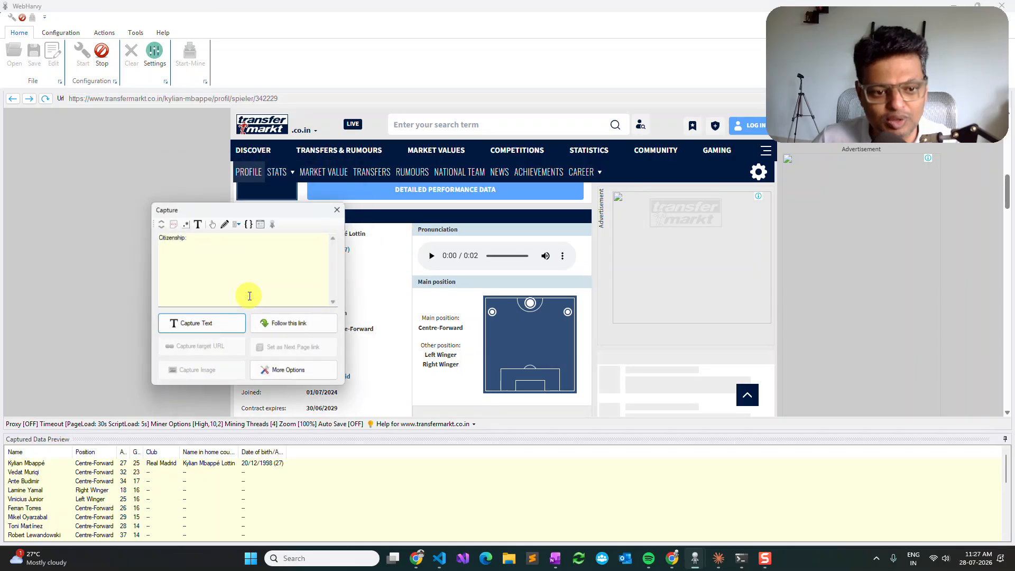
pyautogui.click(200, 227)
pyautogui.click(185, 322)
pyautogui.click(248, 313)
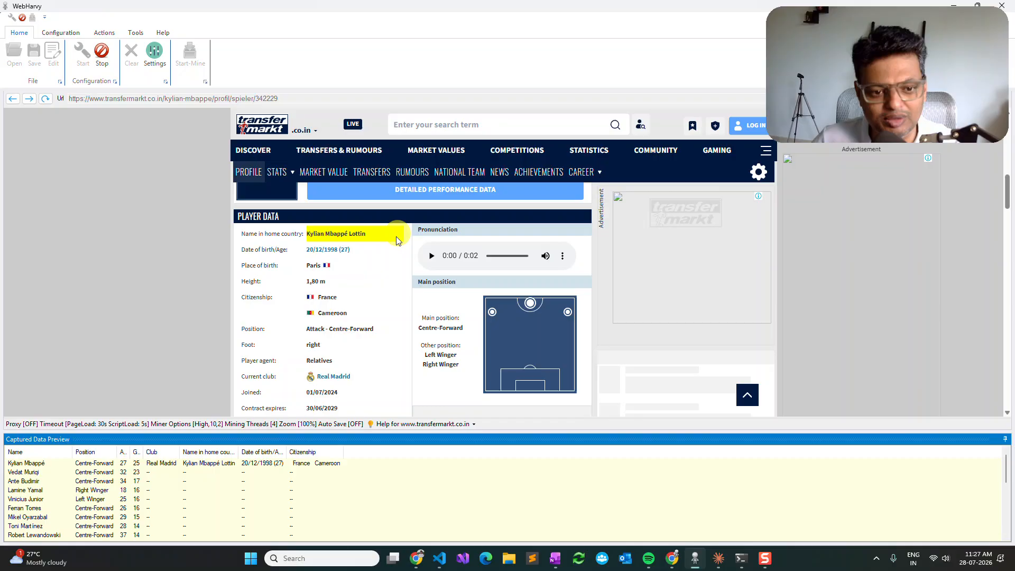
# Step: Capture the text following the "Foot" heading in Player Data, keeping the suggested field name
pyautogui.scroll(-1, 356, 294)
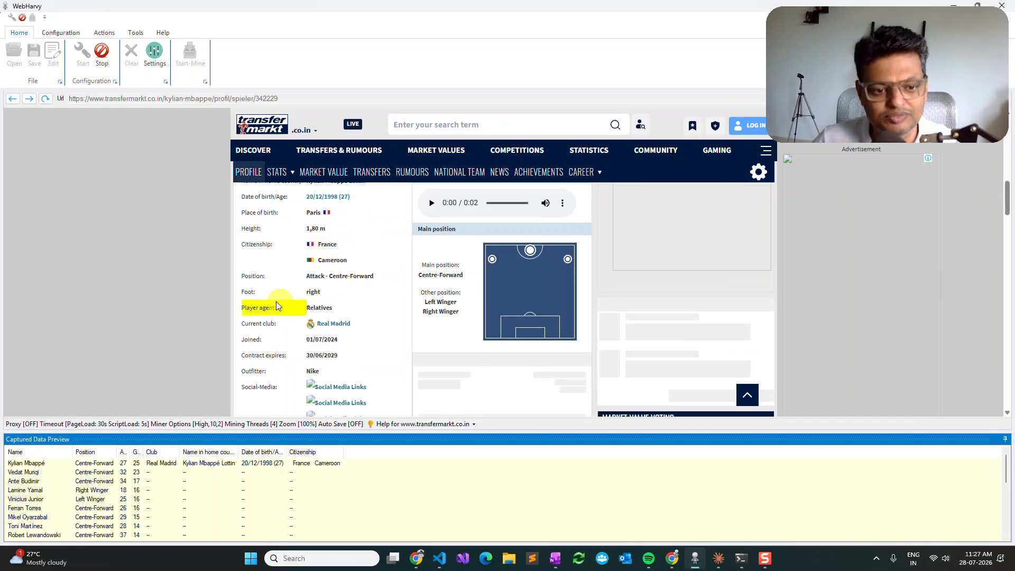
pyautogui.click(253, 292)
pyautogui.click(204, 224)
pyautogui.click(198, 316)
pyautogui.click(252, 311)
pyautogui.scroll(-1, 365, 294)
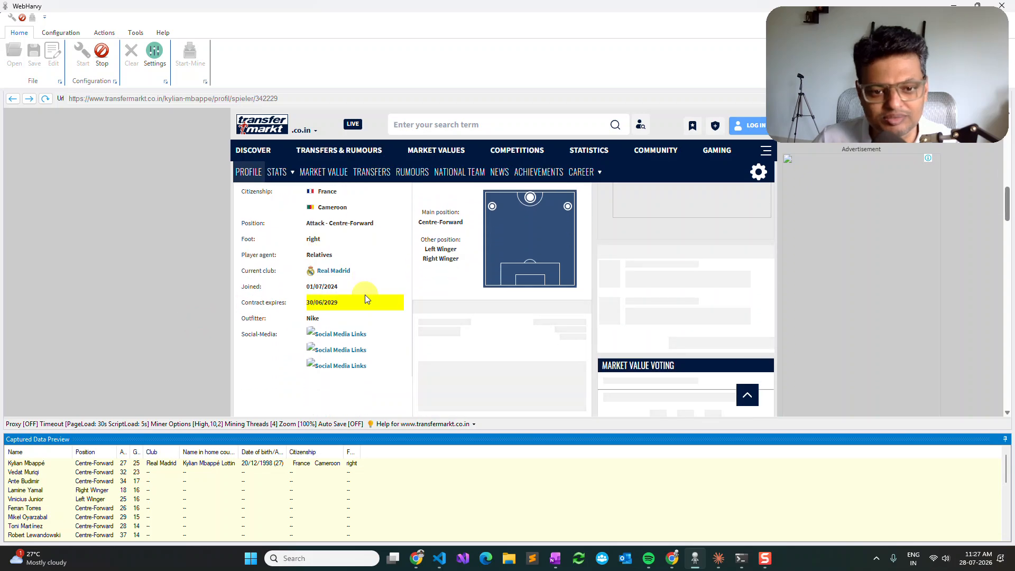
pyautogui.scroll(2, 364, 294)
pyautogui.scroll(5, 365, 294)
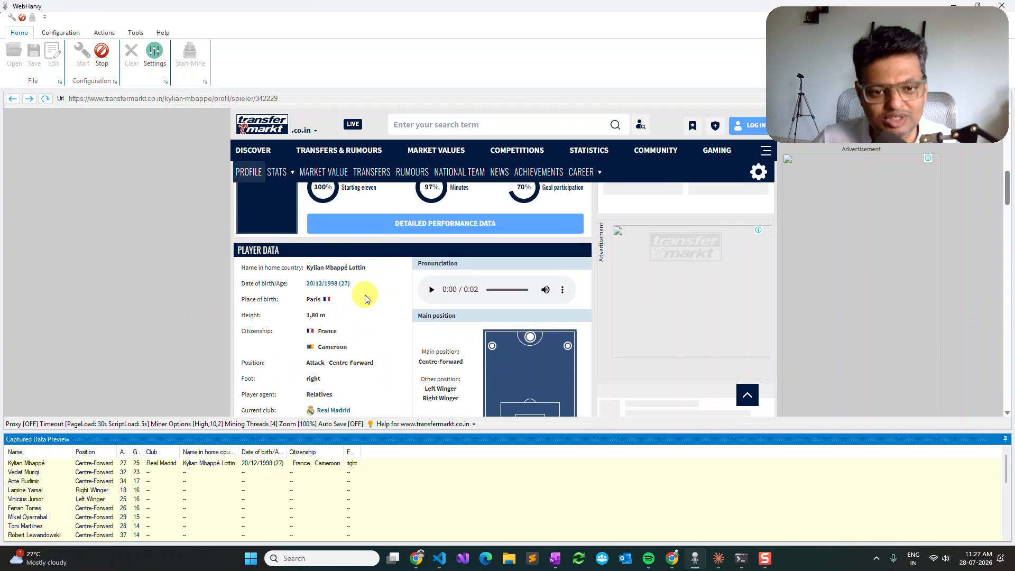
# Step: Capture the image URL of the player's portrait in the profile header as the "Image" field
pyautogui.click(274, 216)
pyautogui.click(222, 292)
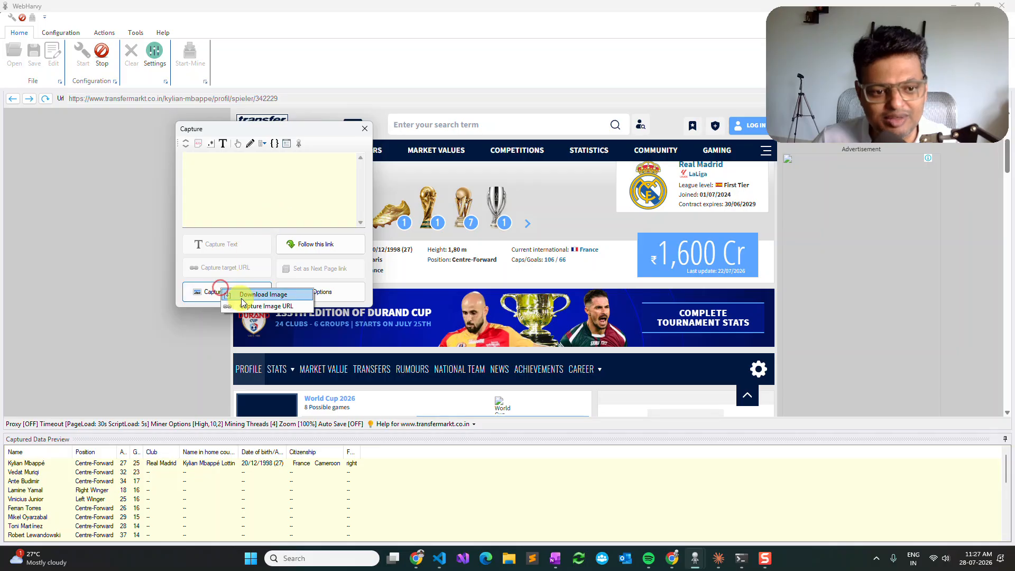
pyautogui.click(274, 295)
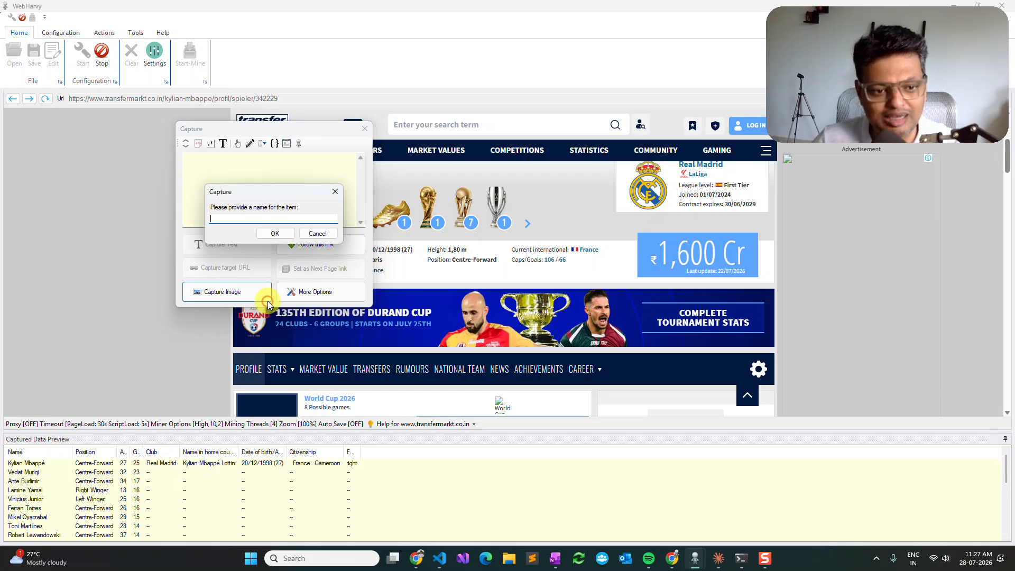
pyautogui.write('Image')
pyautogui.press('Return')
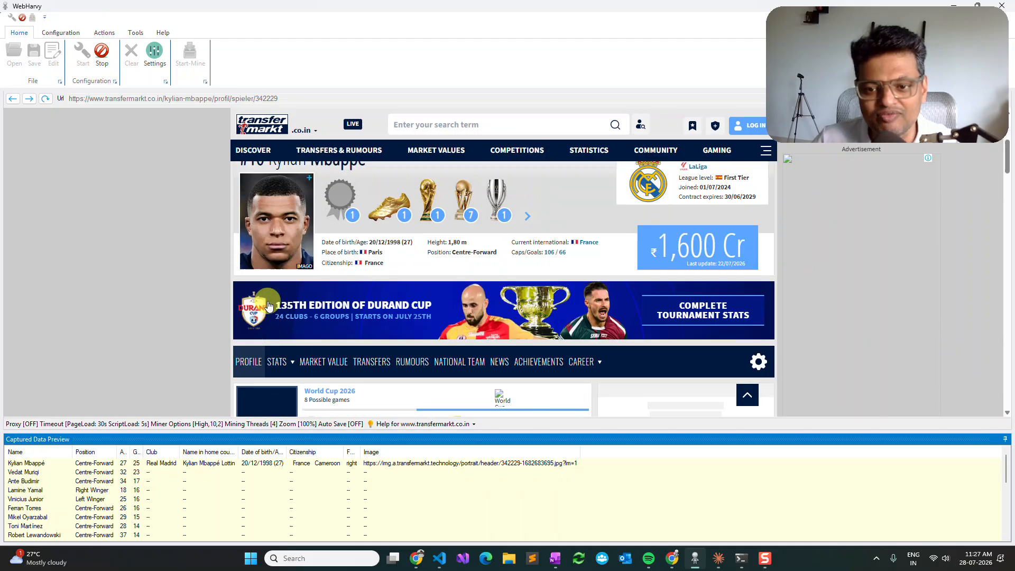
# Step: Capture the text of the player's market value box in the profile header as the "Amount" field
pyautogui.click(748, 239)
pyautogui.click(724, 264)
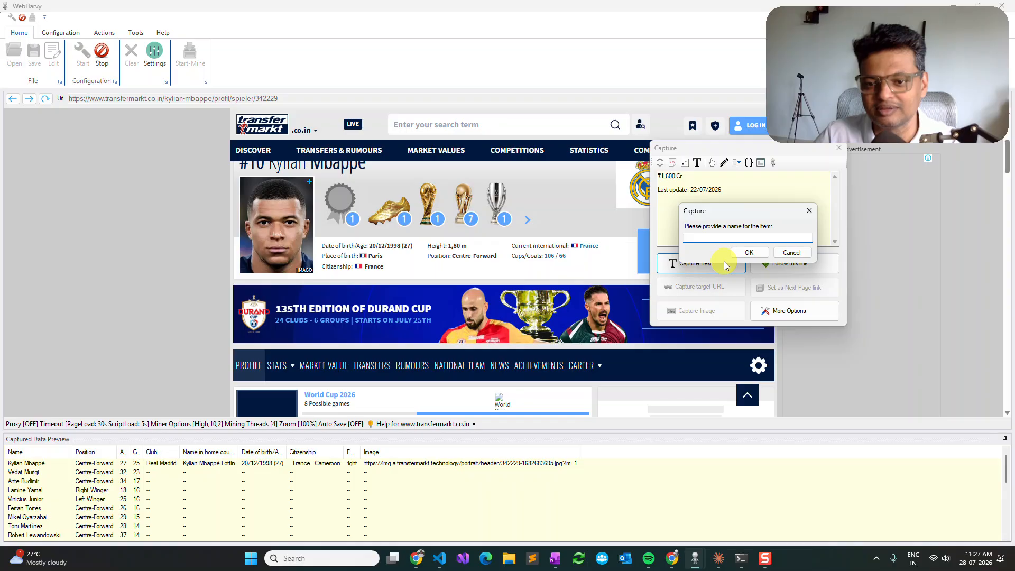
pyautogui.press('Return')
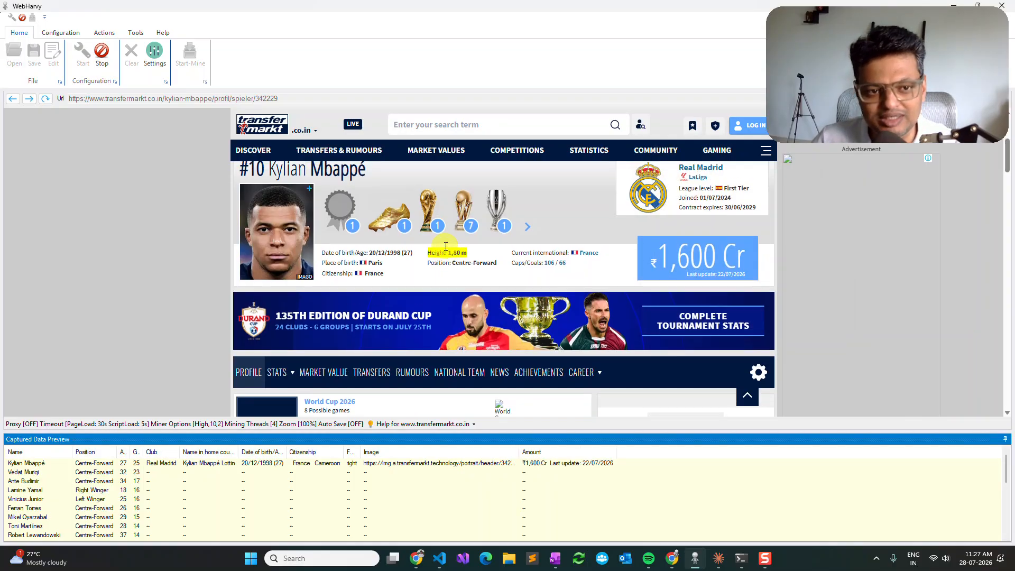
# Step: End the scraper configuration and start mining its data with all pages included
pyautogui.click(102, 53)
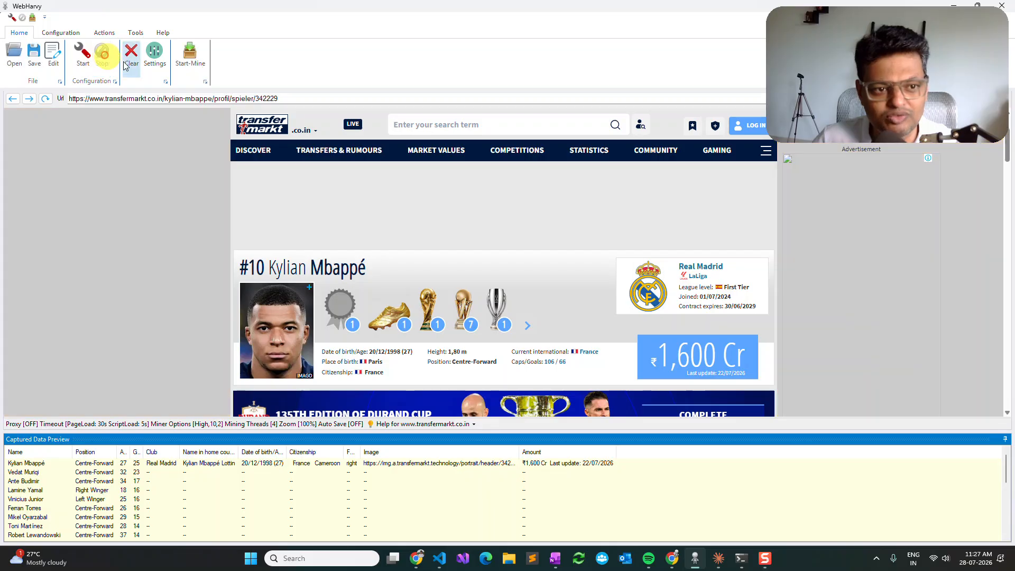
pyautogui.click(189, 52)
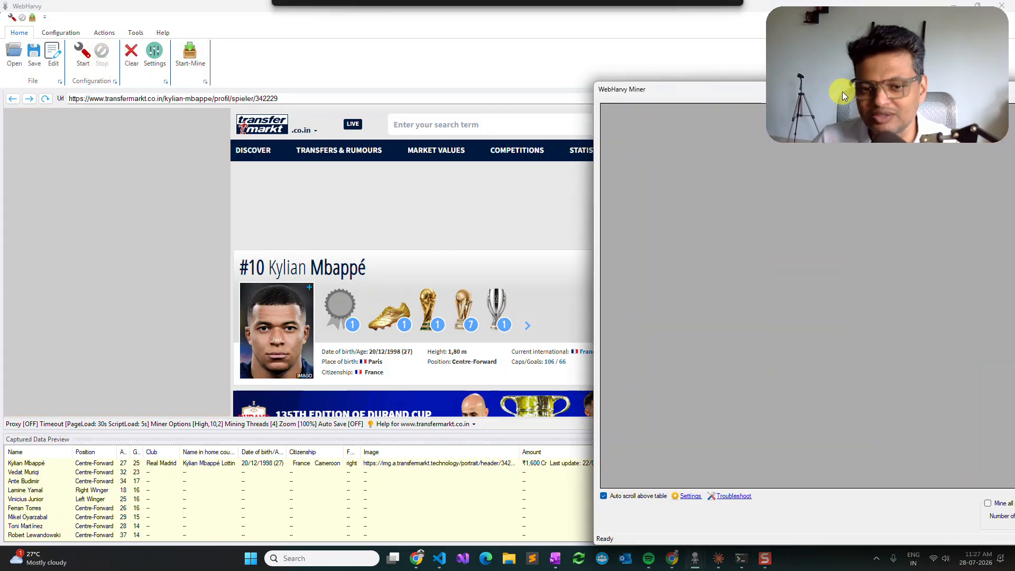
pyautogui.moveTo(839, 90); pyautogui.dragTo(300, 60)
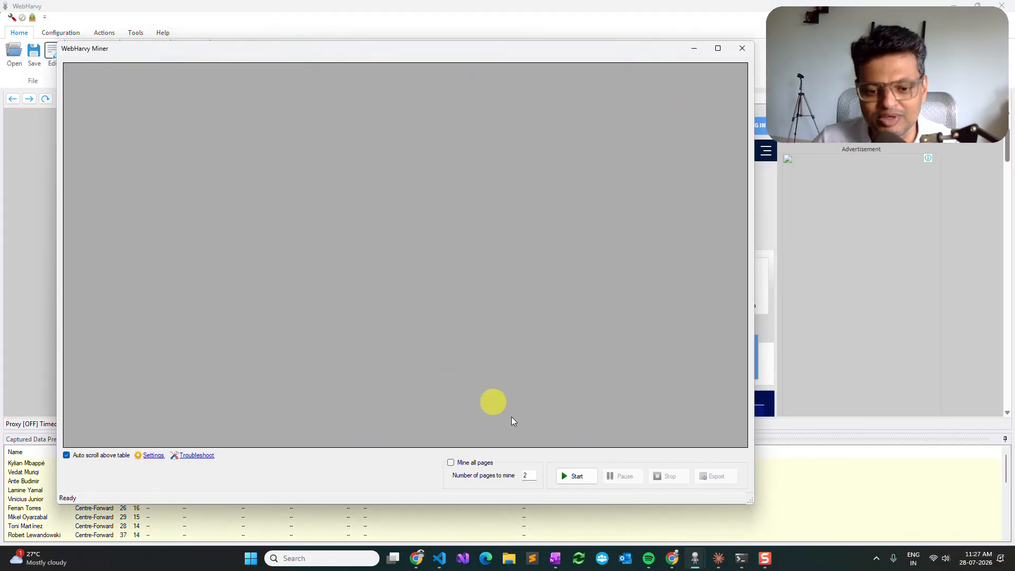
pyautogui.click(478, 463)
pyautogui.click(572, 476)
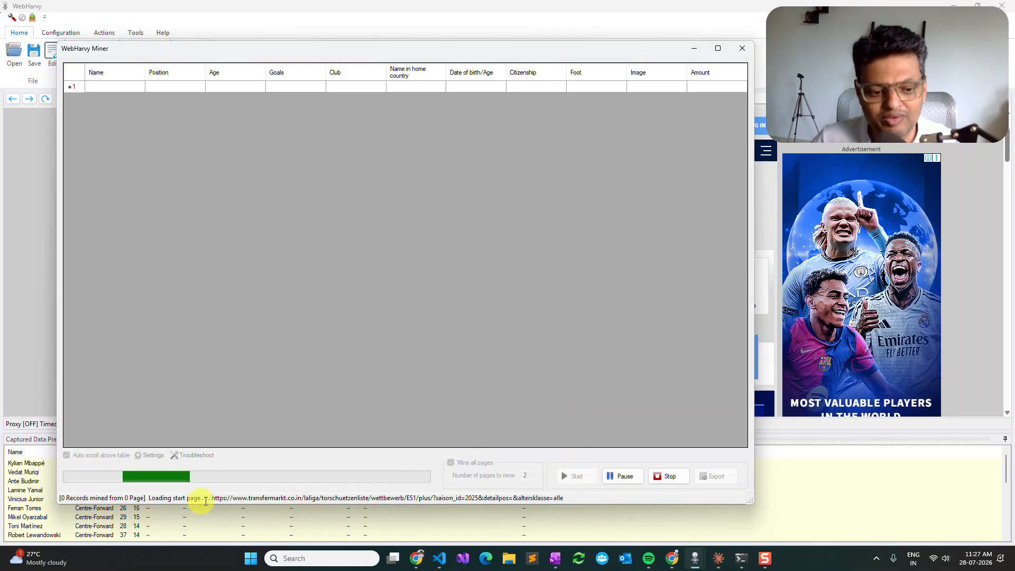
pyautogui.moveTo(212, 496); pyautogui.dragTo(576, 498)
pyautogui.click(577, 498)
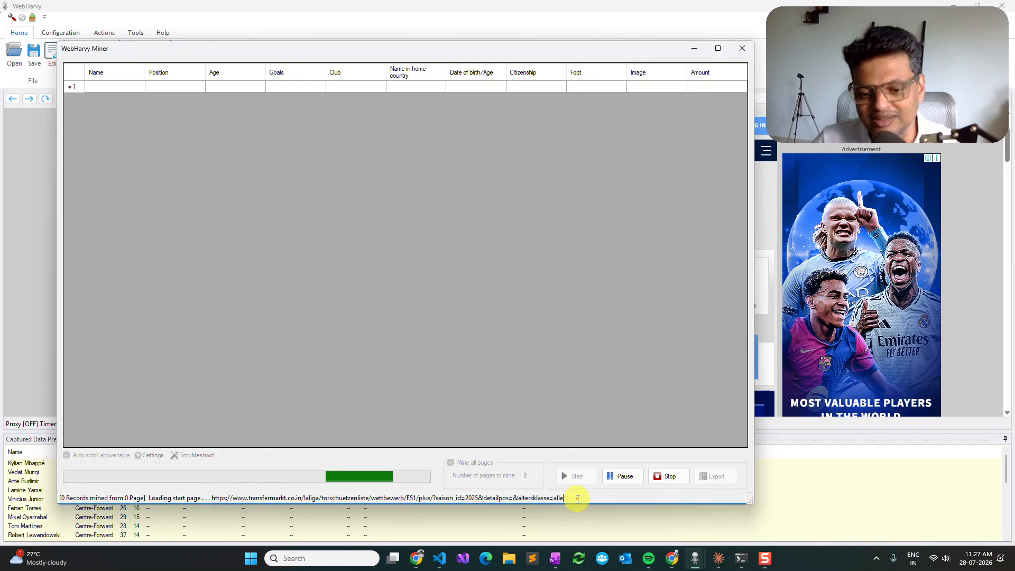